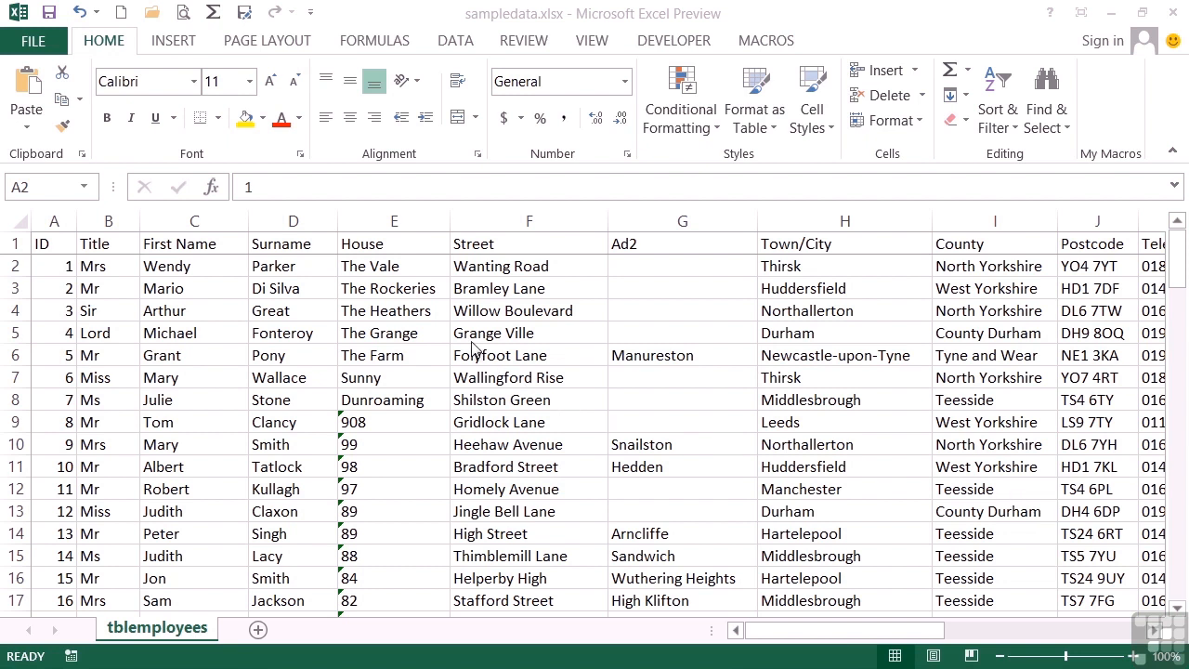
- Insert a blank column E before the House column
{"action": "left_click", "coordinate": [393, 221]}
{"action": "right_click", "coordinate": [394, 223]}
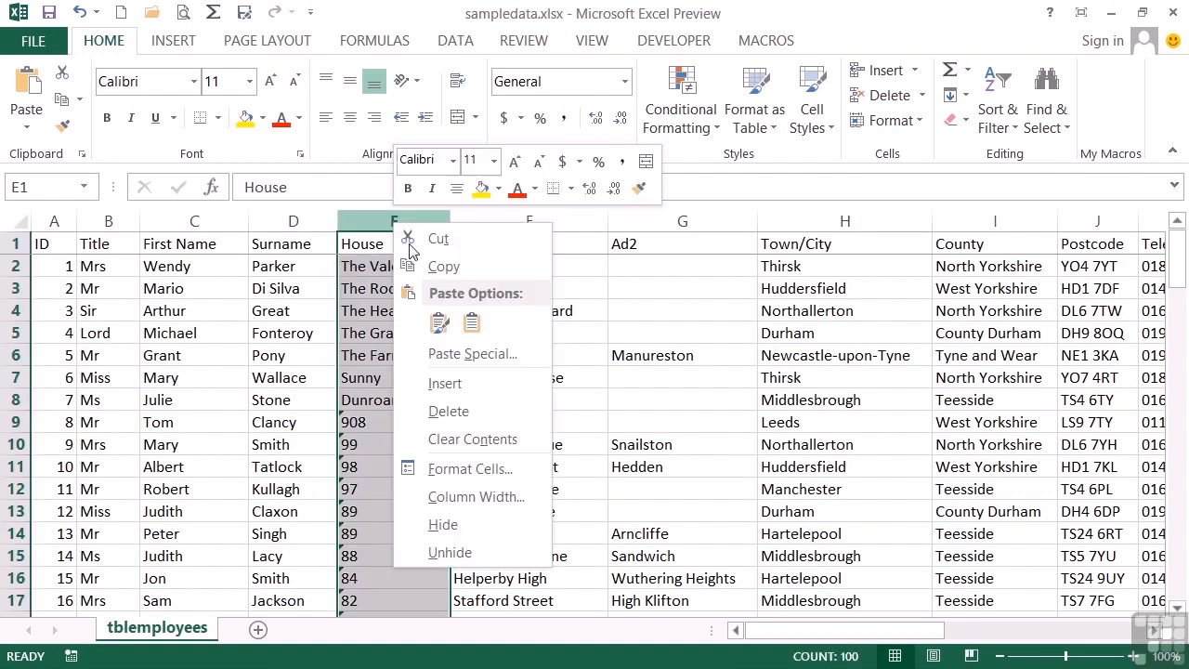
{"action": "left_click", "coordinate": [467, 381]}
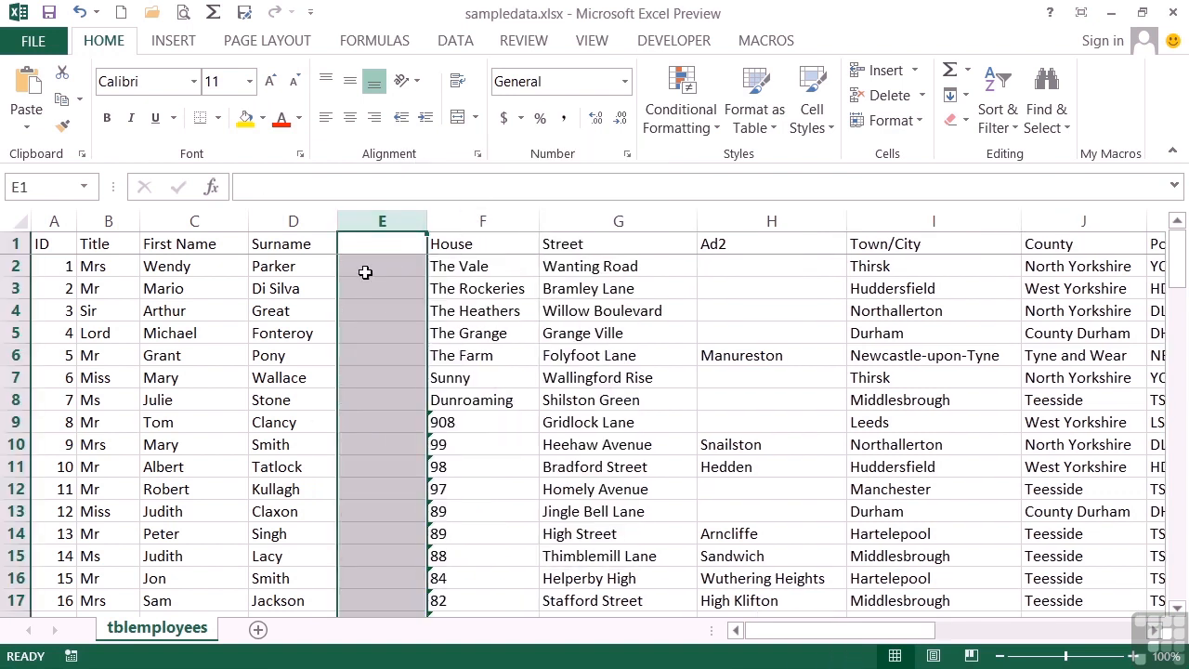
- Enter the first employee's title and surname initial in E2 as the example
{"action": "left_click", "coordinate": [379, 270]}
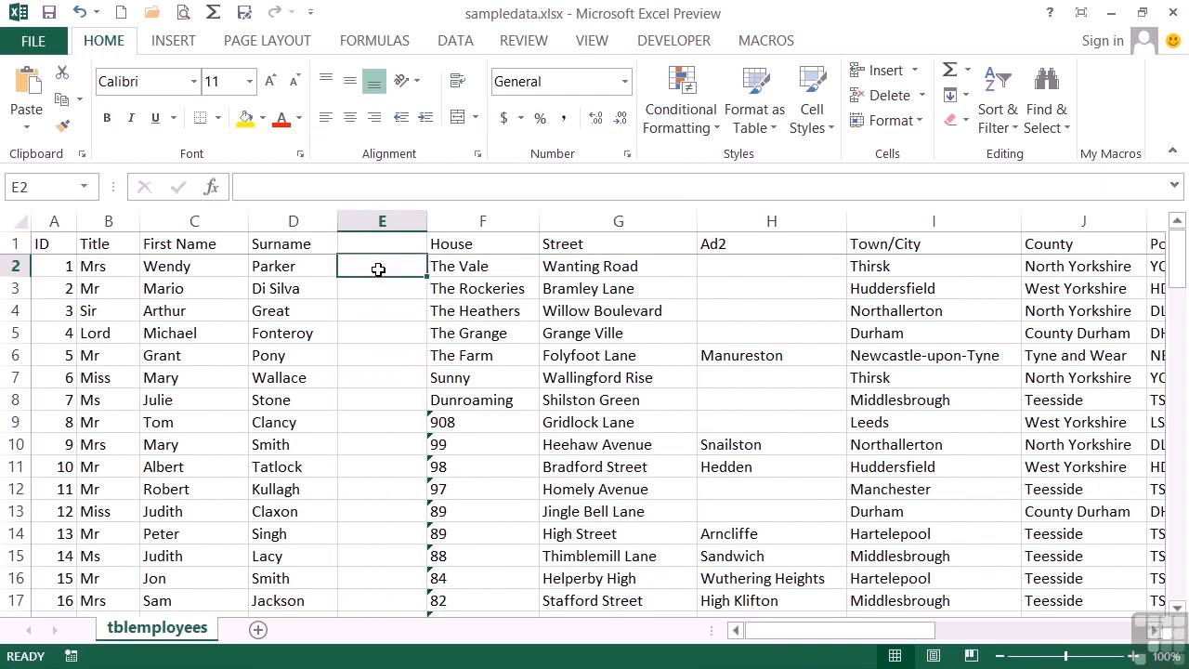
{"action": "type", "text": "Mrs P"}
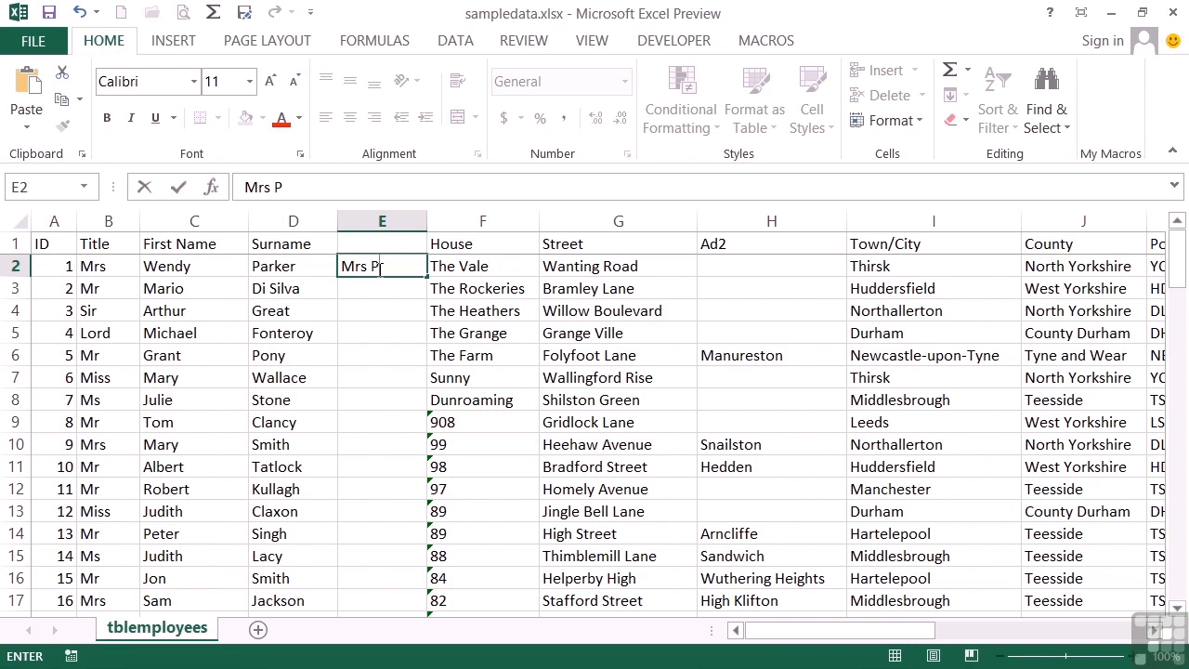
{"action": "key", "text": "Tab"}
{"action": "left_click", "coordinate": [379, 267]}
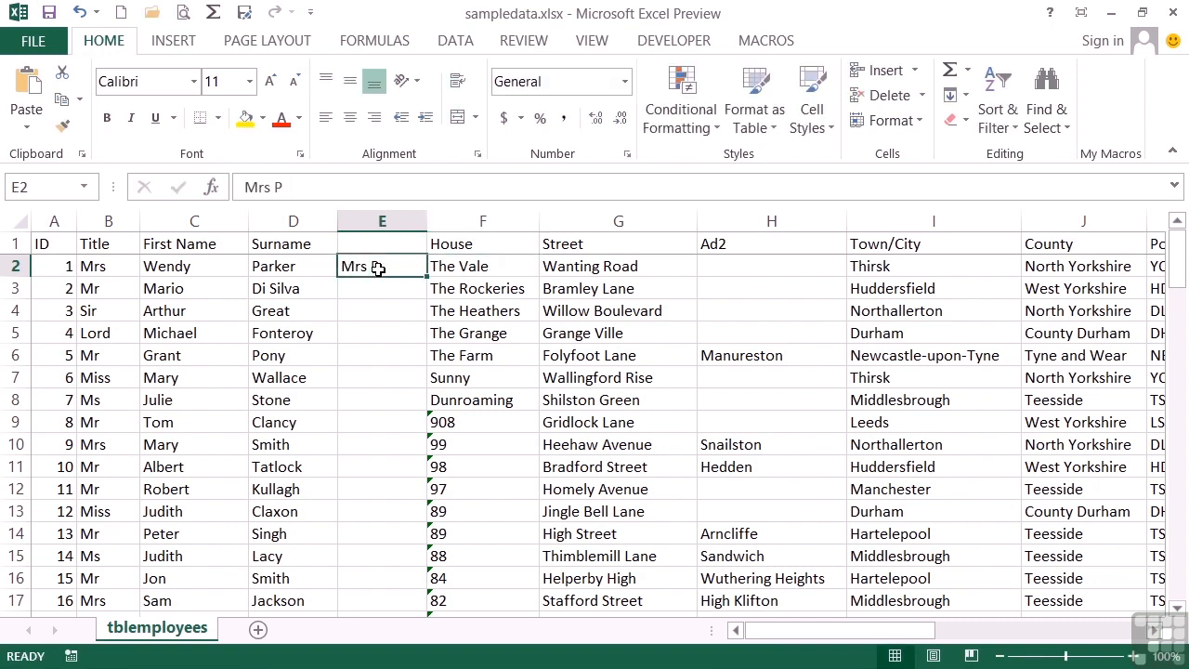
{"action": "left_click", "coordinate": [456, 41]}
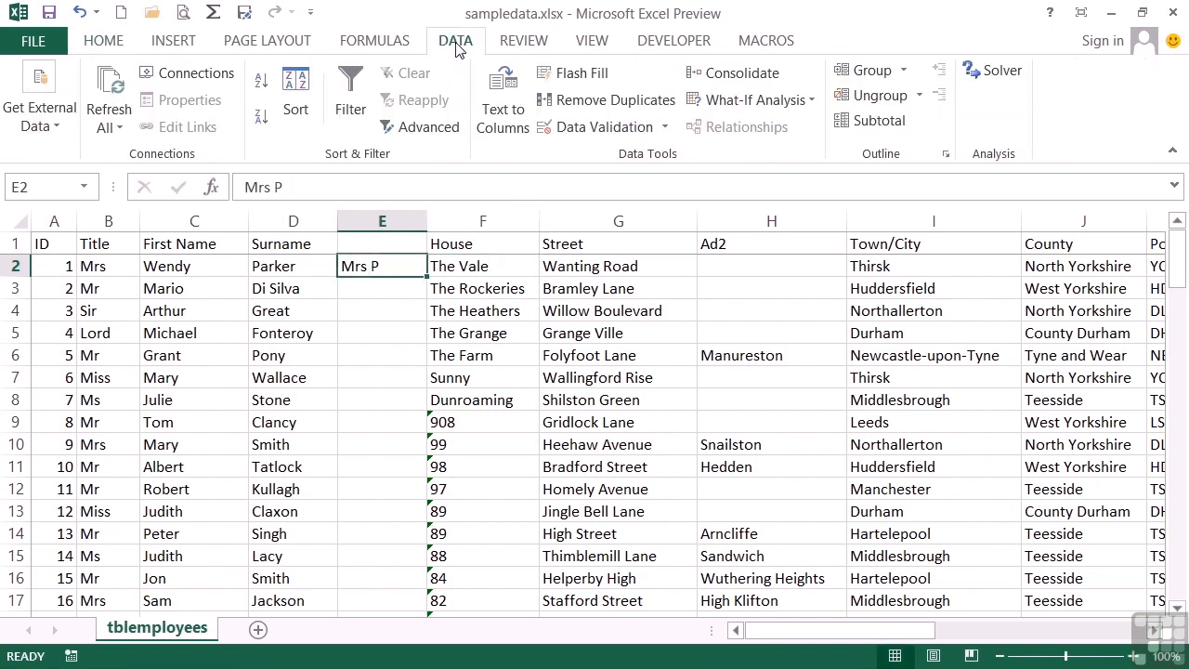
{"action": "left_click", "coordinate": [583, 78]}
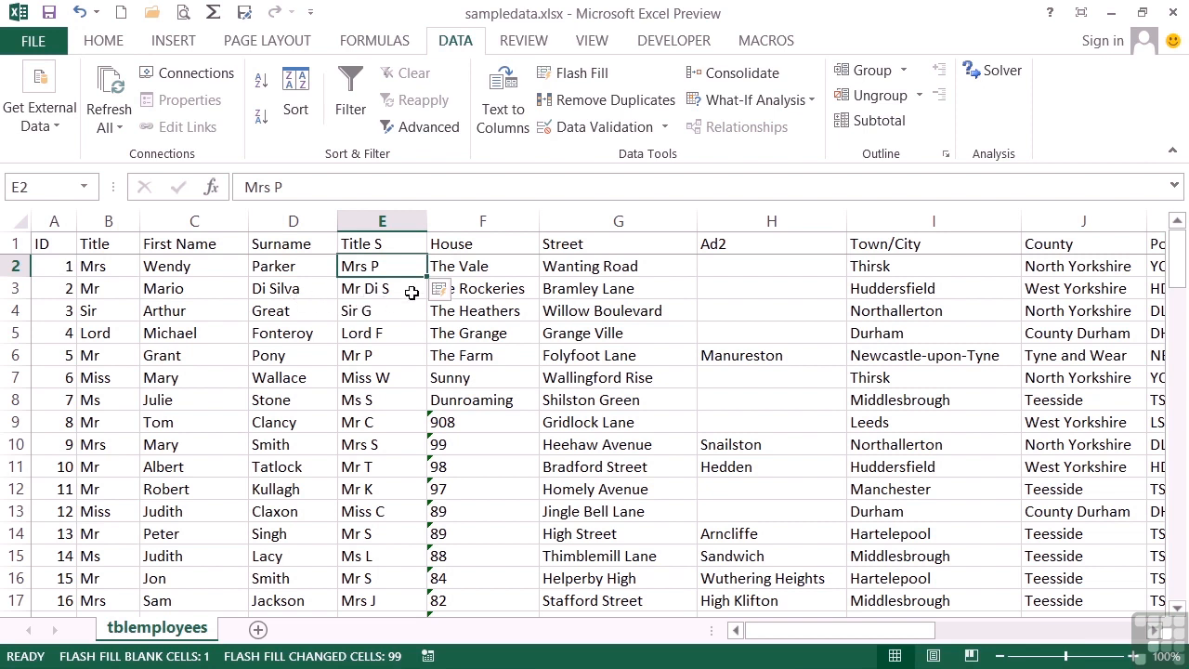
{"action": "left_click", "coordinate": [461, 293]}
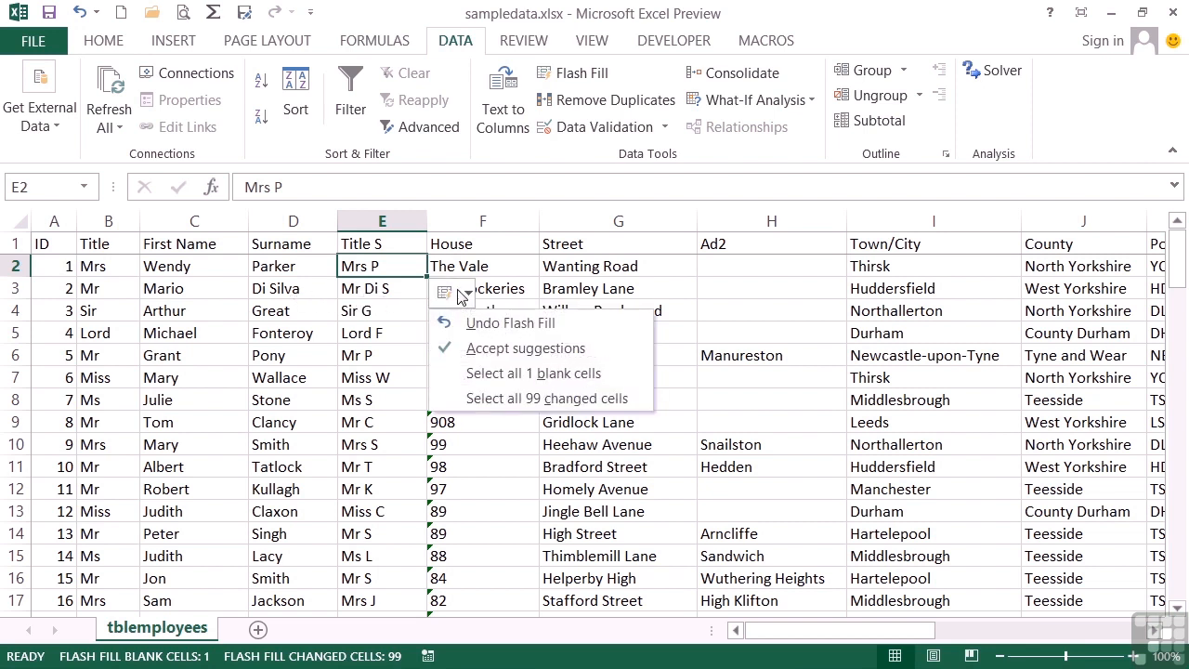
{"action": "left_click", "coordinate": [513, 323]}
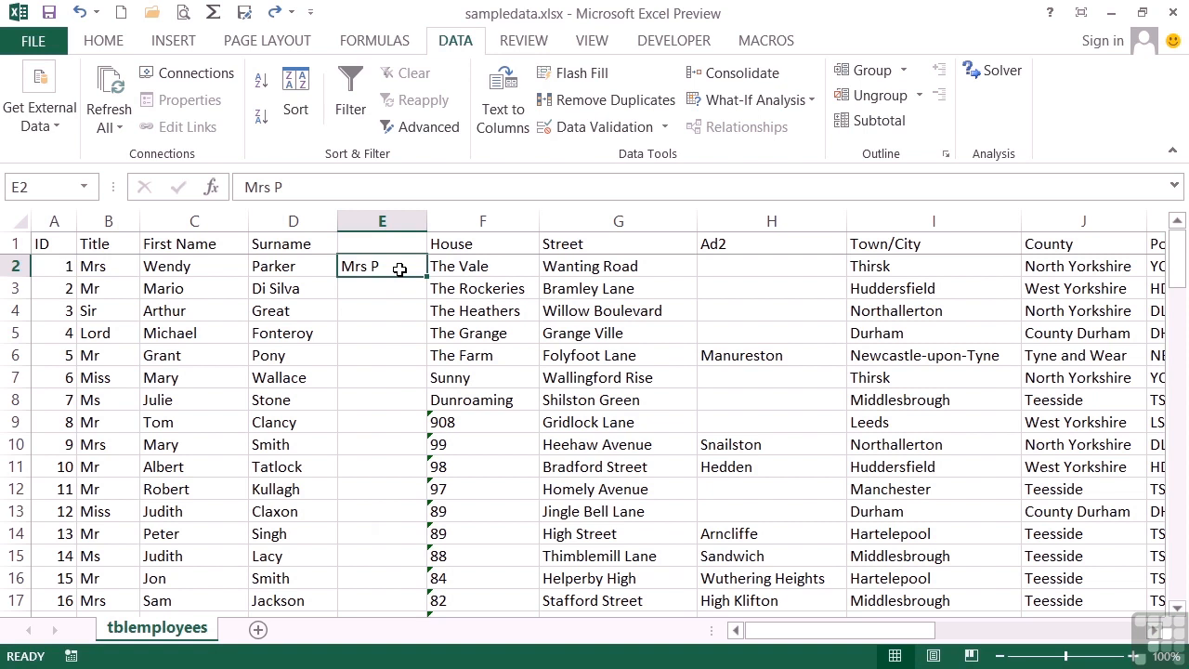
- Flash Fill column E from a first-name-plus-two-town-letters example, then undo the results
{"action": "type", "text": "Wendy TH"}
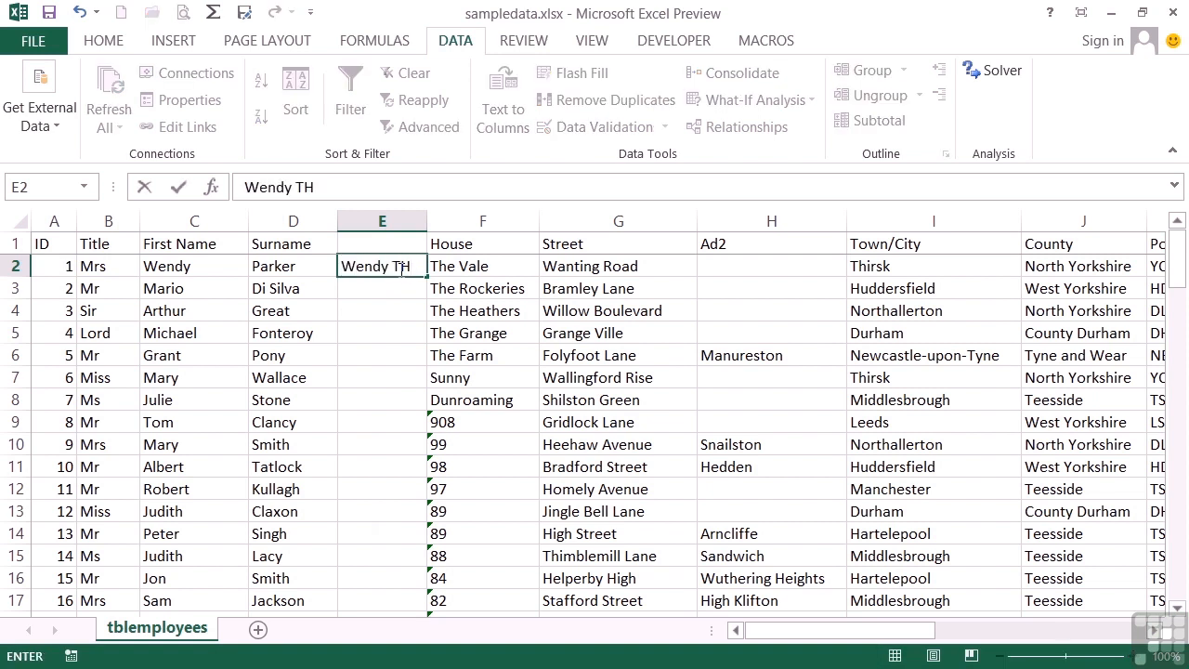
{"action": "key", "text": "Return"}
{"action": "left_click", "coordinate": [394, 266]}
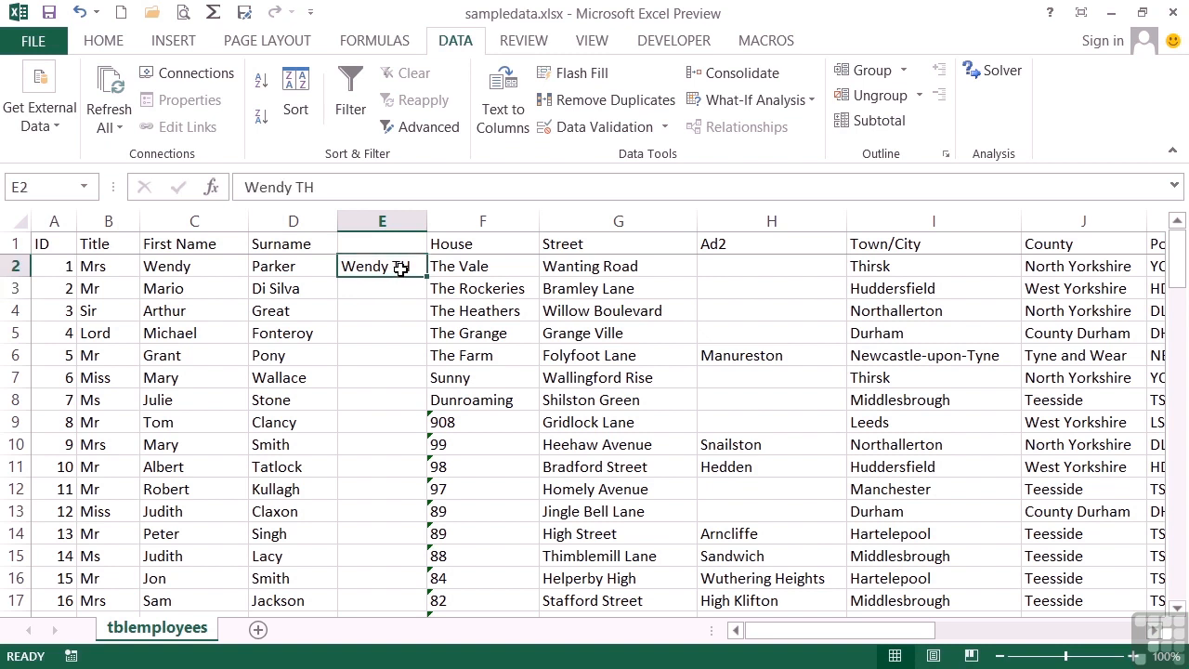
{"action": "left_click", "coordinate": [594, 82]}
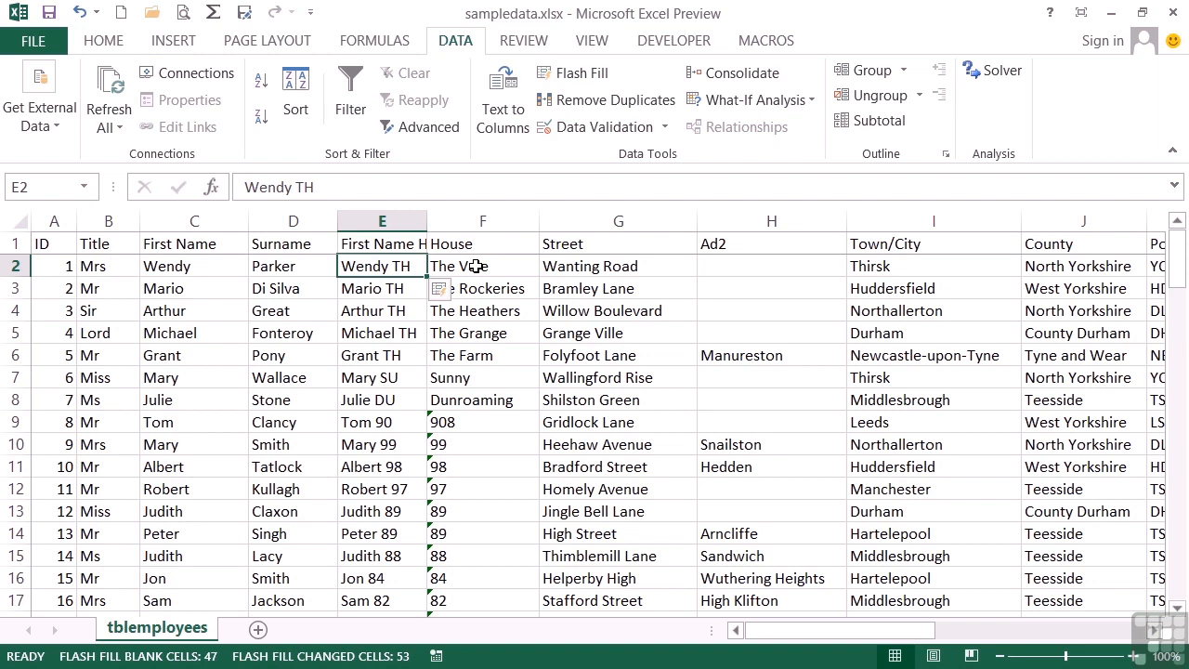
{"action": "left_click", "coordinate": [440, 289]}
{"action": "left_click", "coordinate": [488, 322]}
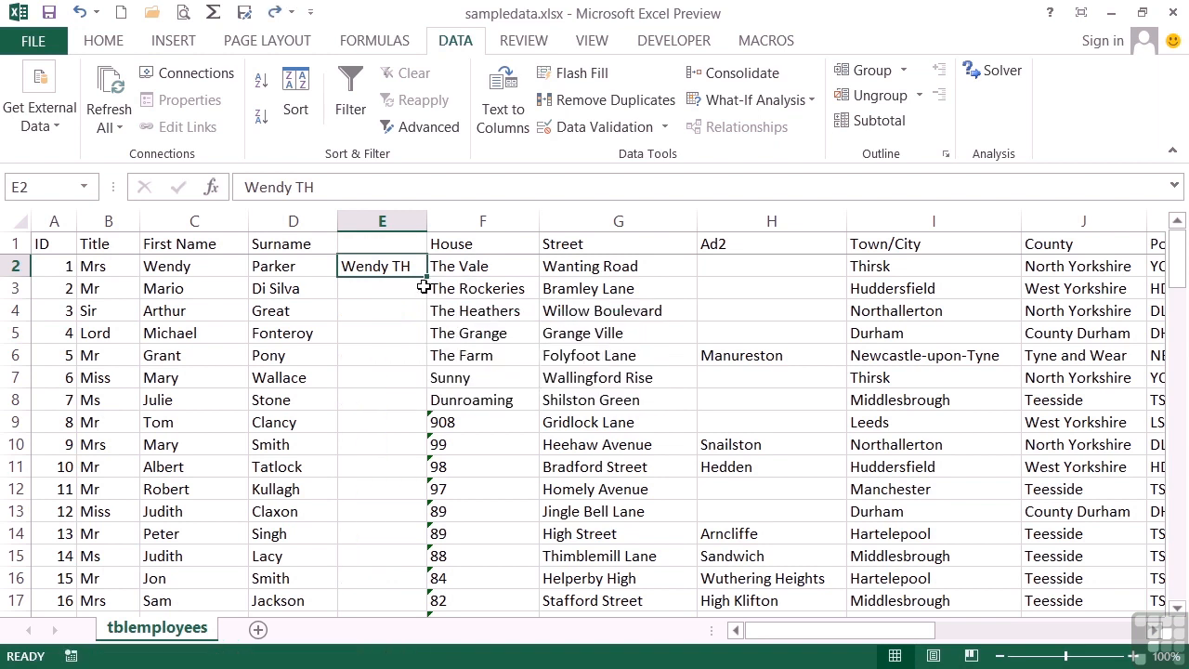
- Change the E2 example to first name plus four town letters and Flash Fill column E
{"action": "double_click", "coordinate": [418, 268]}
{"action": "key", "text": "BackSpace"}
{"action": "type", "text": "h"}
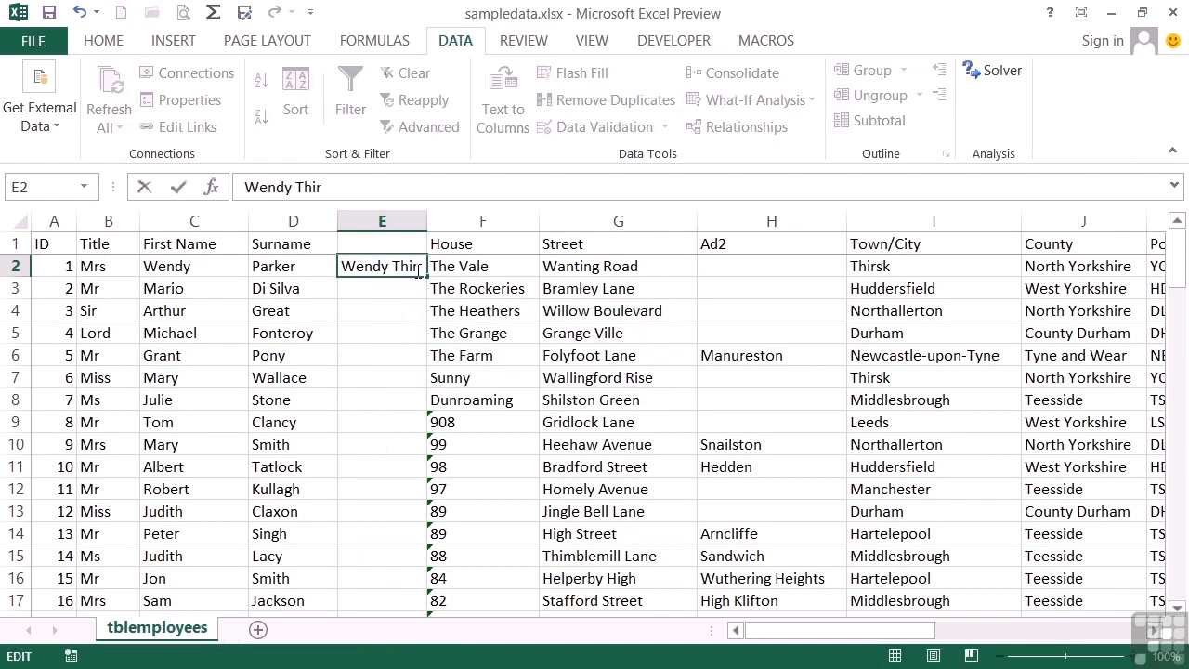
{"action": "type", "text": "ir"}
{"action": "key", "text": "Return"}
{"action": "left_click", "coordinate": [417, 269]}
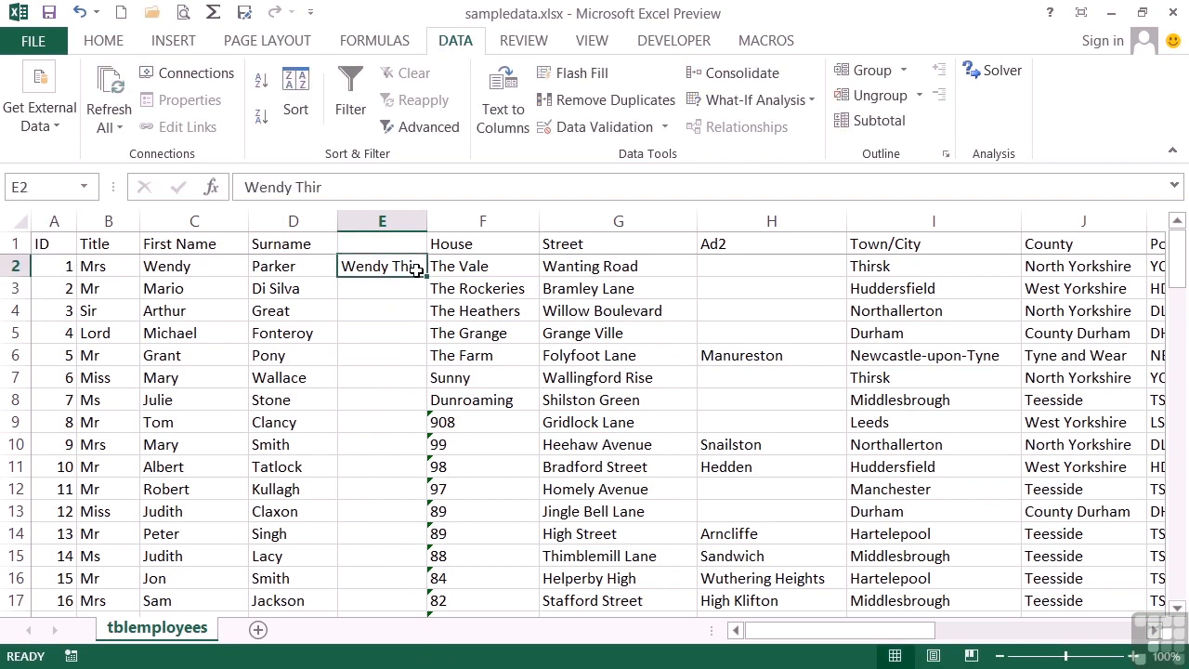
{"action": "left_click", "coordinate": [567, 72]}
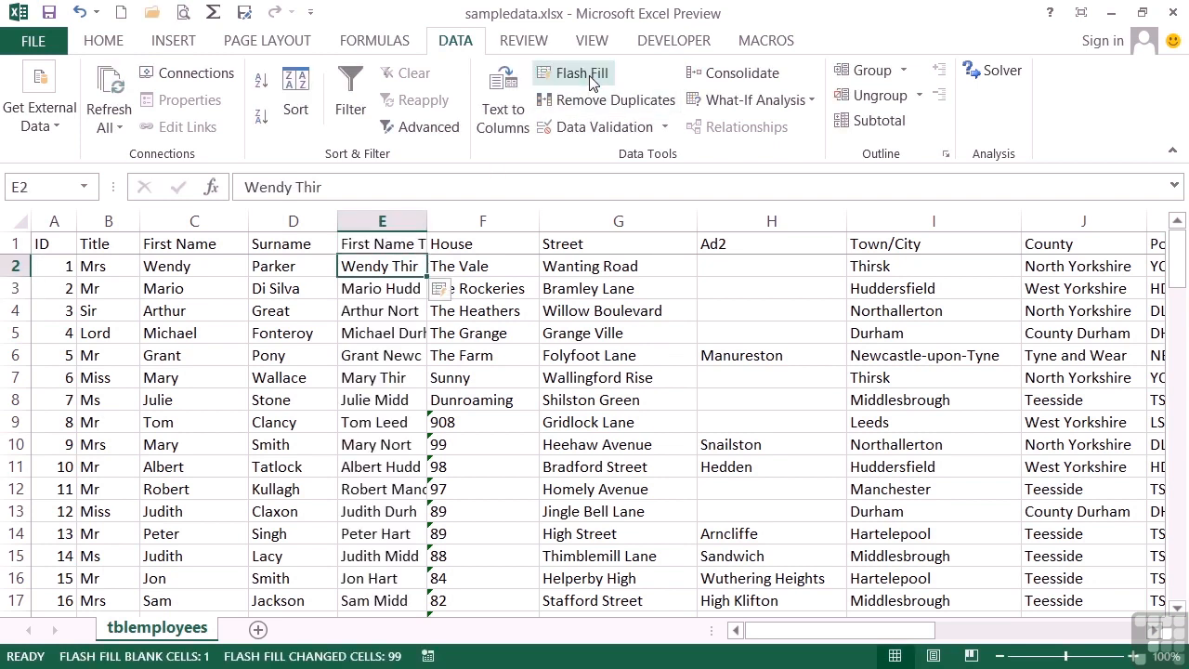
{"action": "left_click_drag", "start_coordinate": [427, 223], "coordinate": [493, 227]}
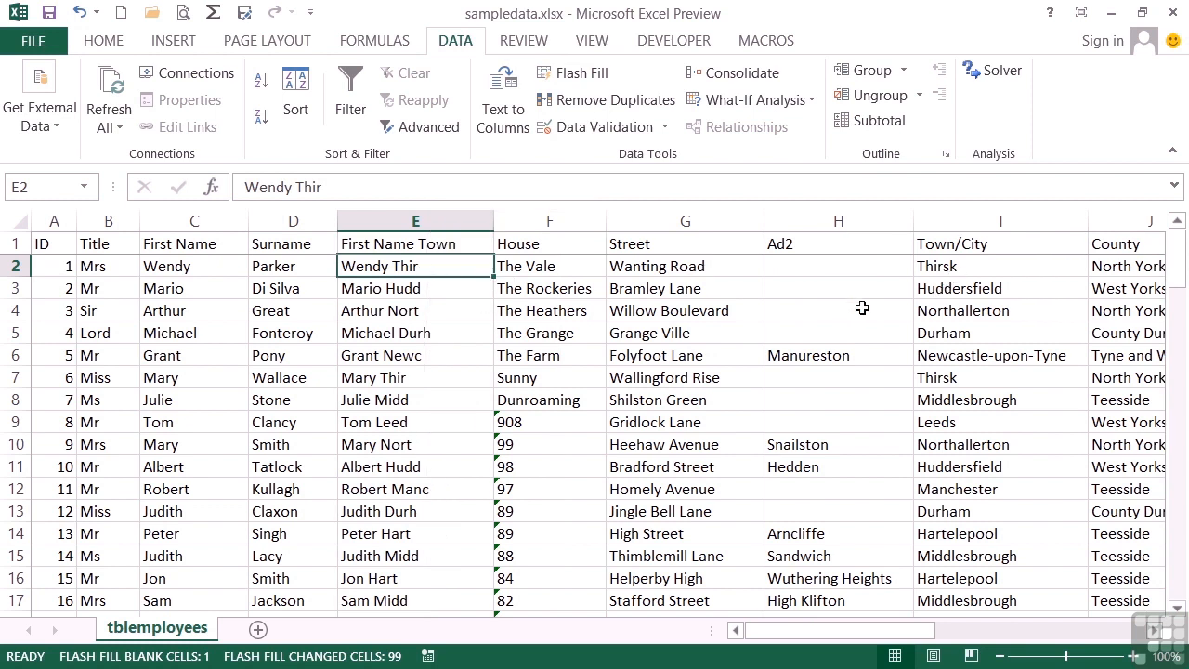
{"action": "left_click", "coordinate": [80, 13]}
- Replace the fill with a title, first initial and surname example, widen column E, and Flash Fill it
{"action": "left_click", "coordinate": [80, 12]}
{"action": "left_click", "coordinate": [80, 12]}
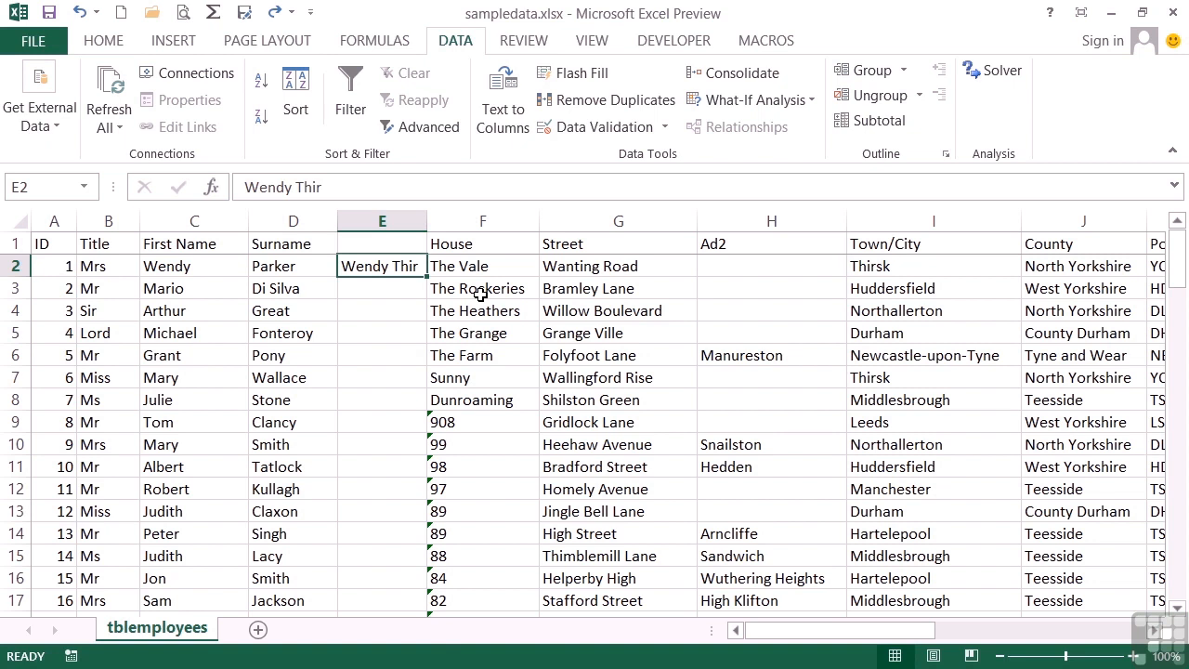
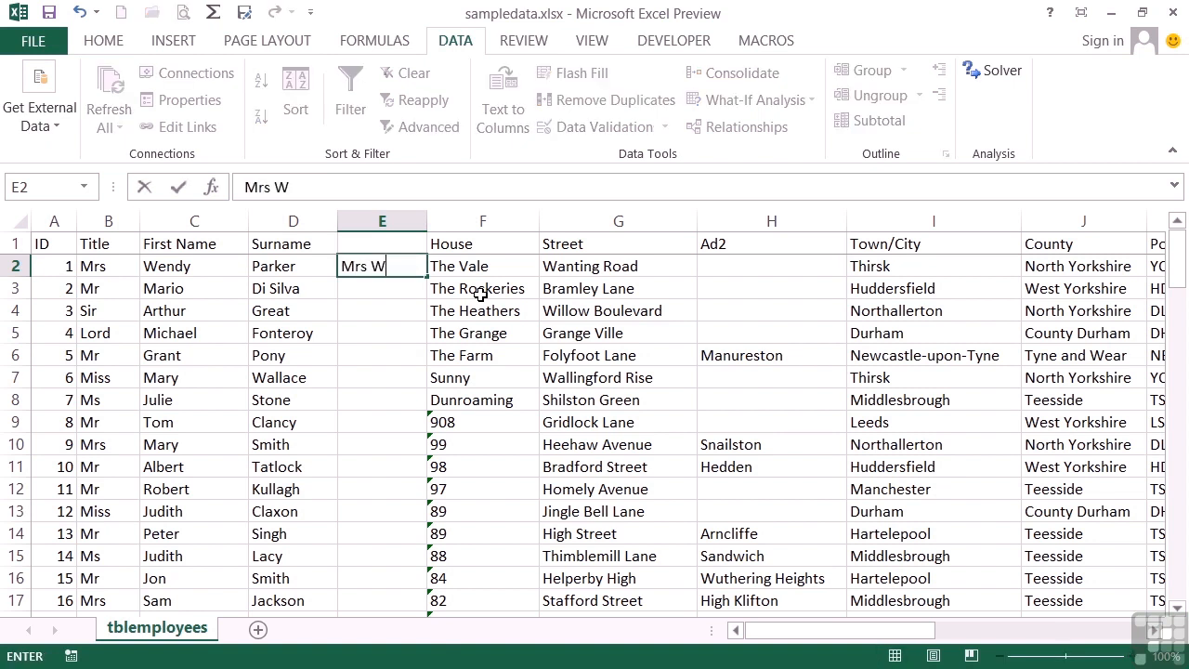
{"action": "key", "text": "Return"}
{"action": "left_click_drag", "start_coordinate": [427, 222], "coordinate": [481, 223]}
{"action": "left_click", "coordinate": [439, 266]}
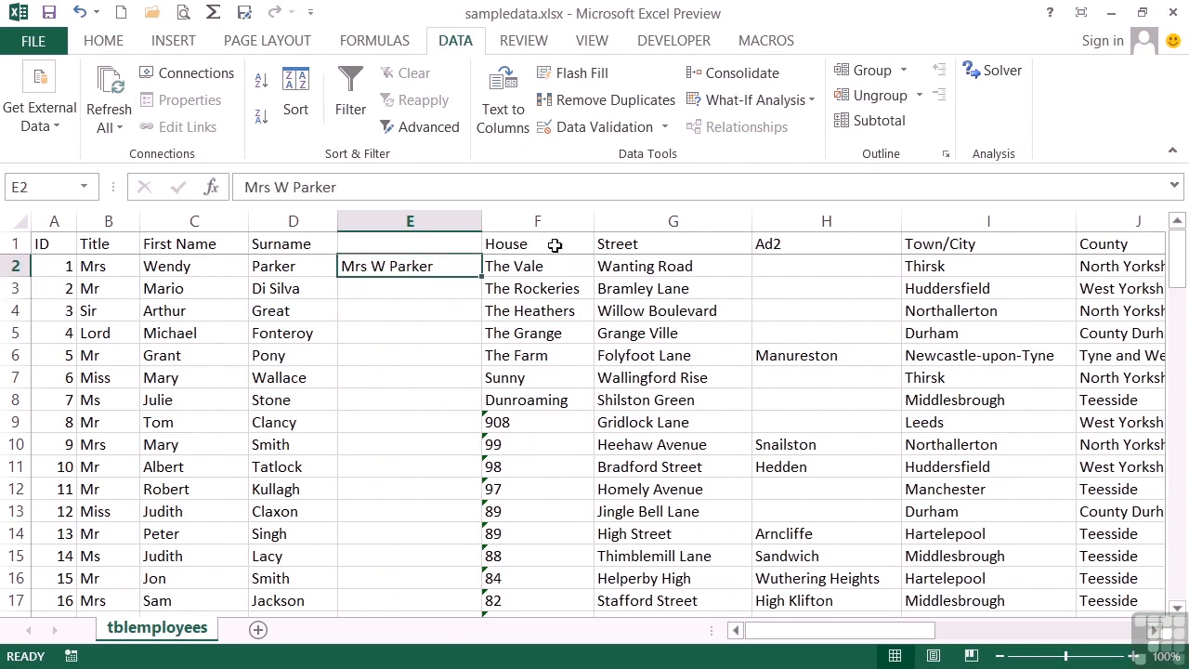
{"action": "left_click", "coordinate": [597, 76]}
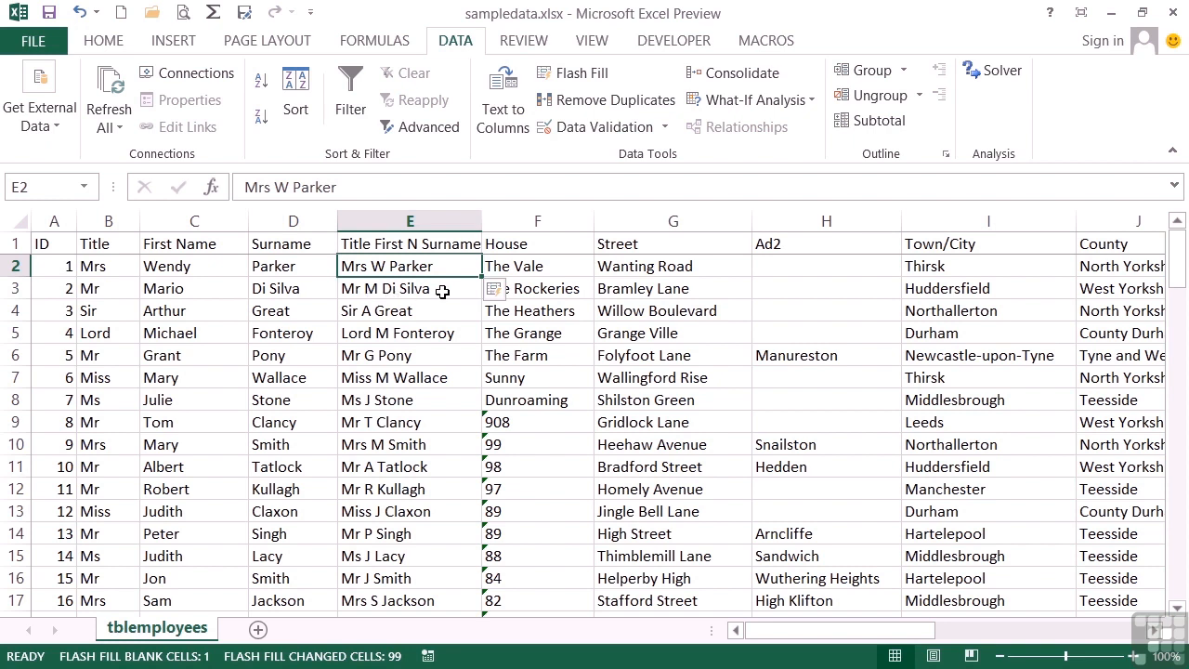
{"action": "left_click_drag", "start_coordinate": [868, 629], "coordinate": [978, 638]}
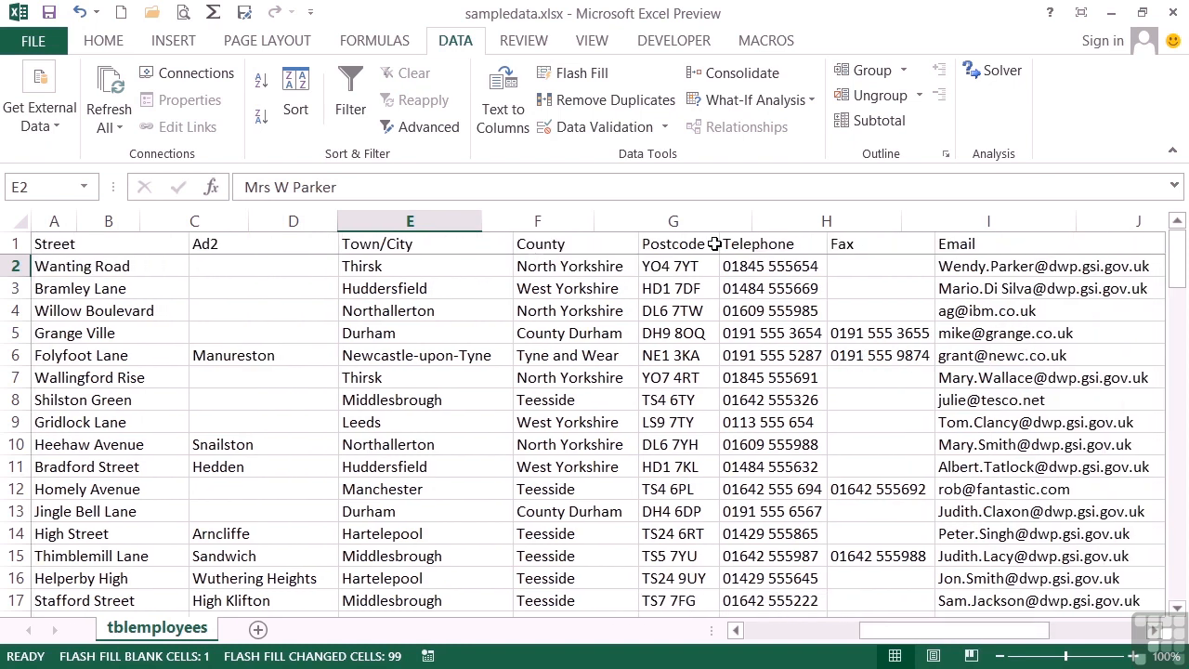
- Insert a blank column L before the Telephone column
{"action": "left_click", "coordinate": [765, 224]}
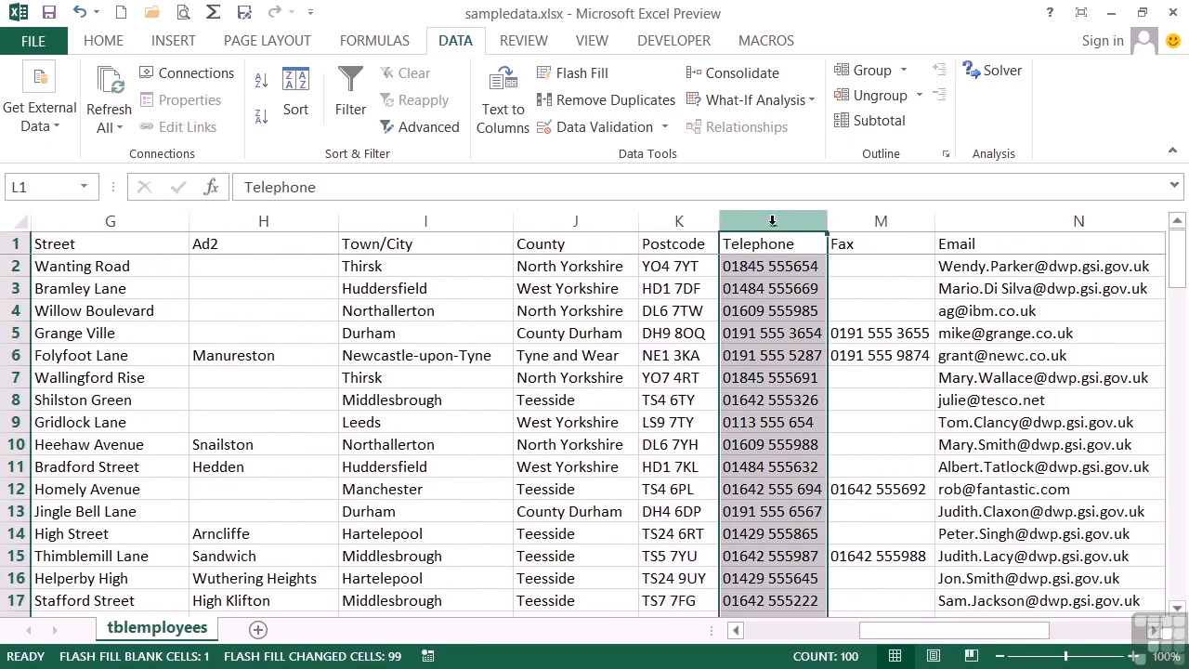
{"action": "right_click", "coordinate": [777, 226]}
{"action": "left_click", "coordinate": [816, 385]}
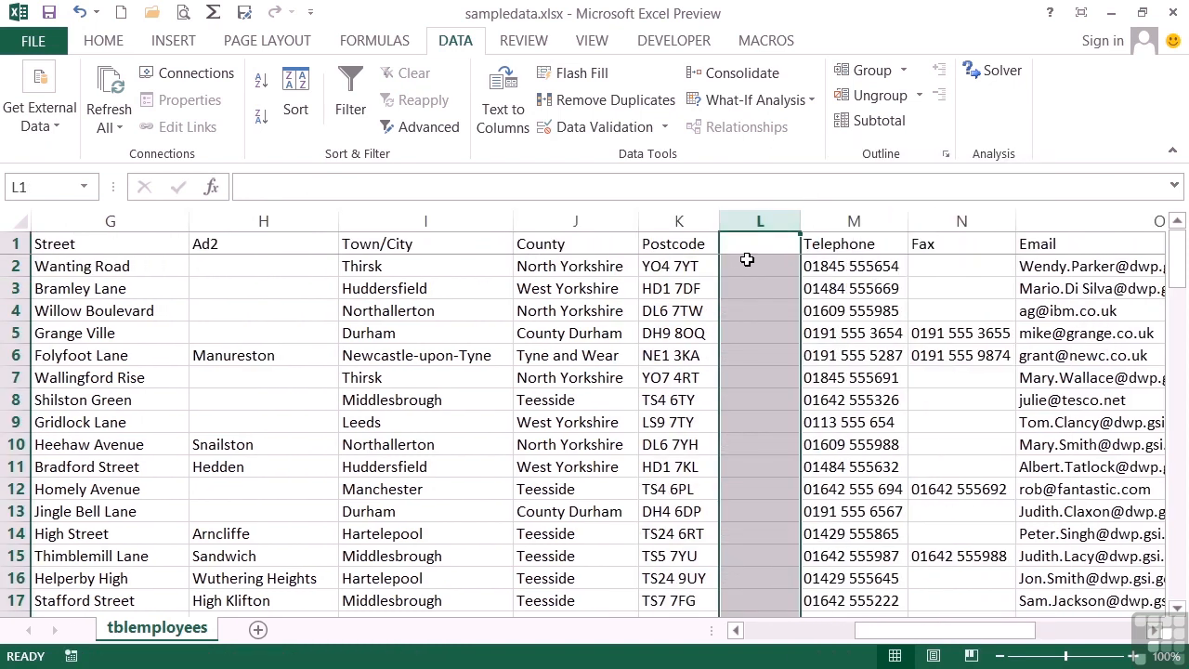
- Enter the first postcode prefix in L2 and Flash Fill prefixes down column L
{"action": "left_click", "coordinate": [753, 265]}
{"action": "type", "text": "YO4"}
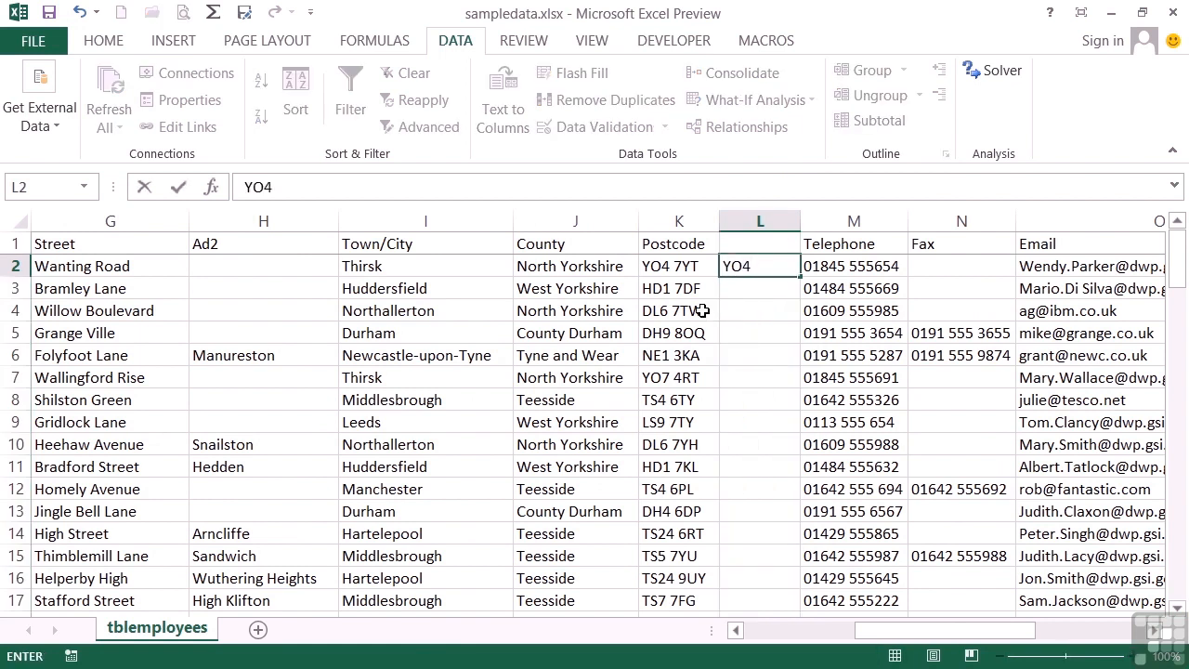
{"action": "left_click", "coordinate": [813, 268]}
{"action": "left_click", "coordinate": [766, 266]}
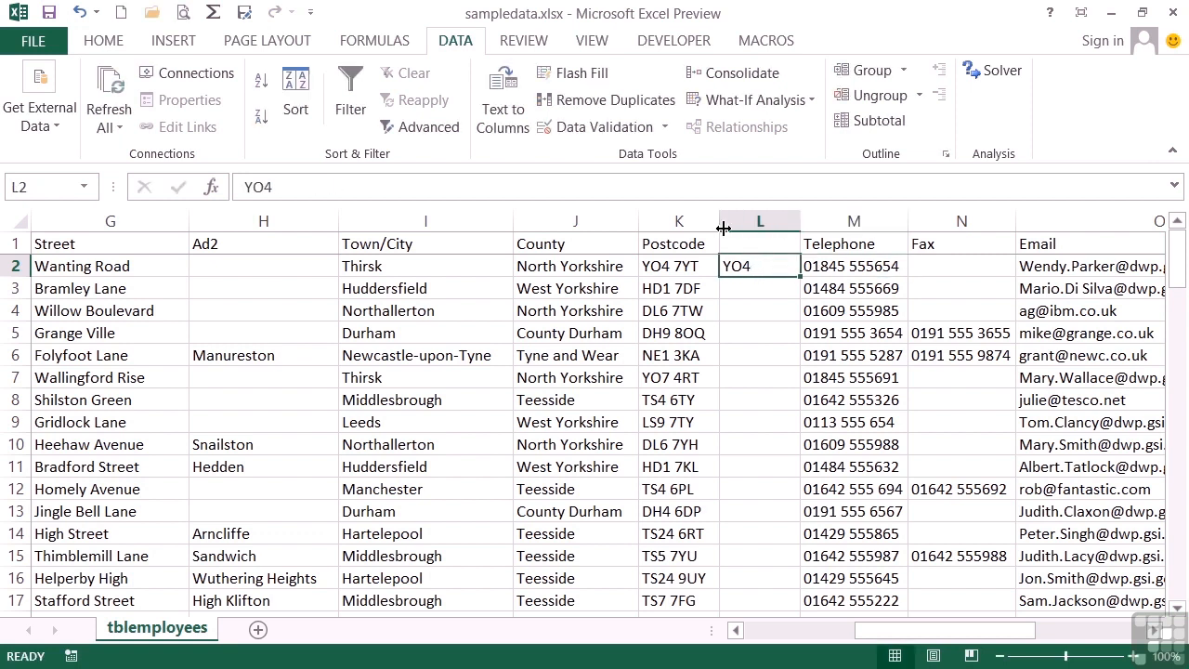
{"action": "left_click", "coordinate": [588, 84]}
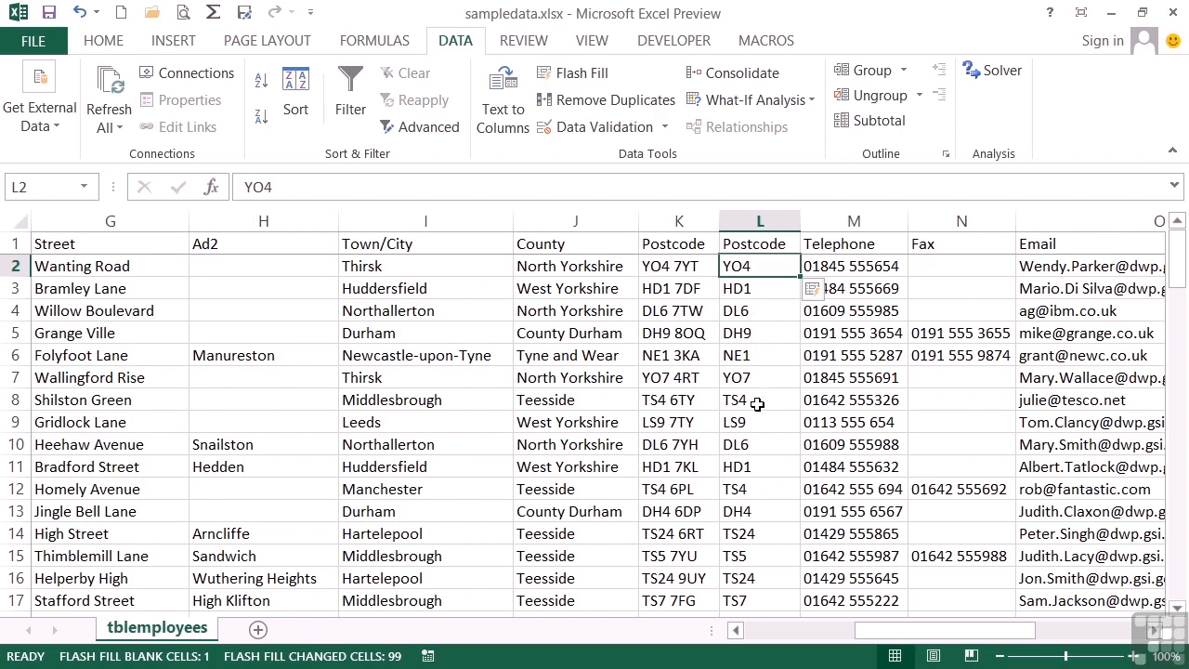
{"action": "left_click", "coordinate": [767, 534]}
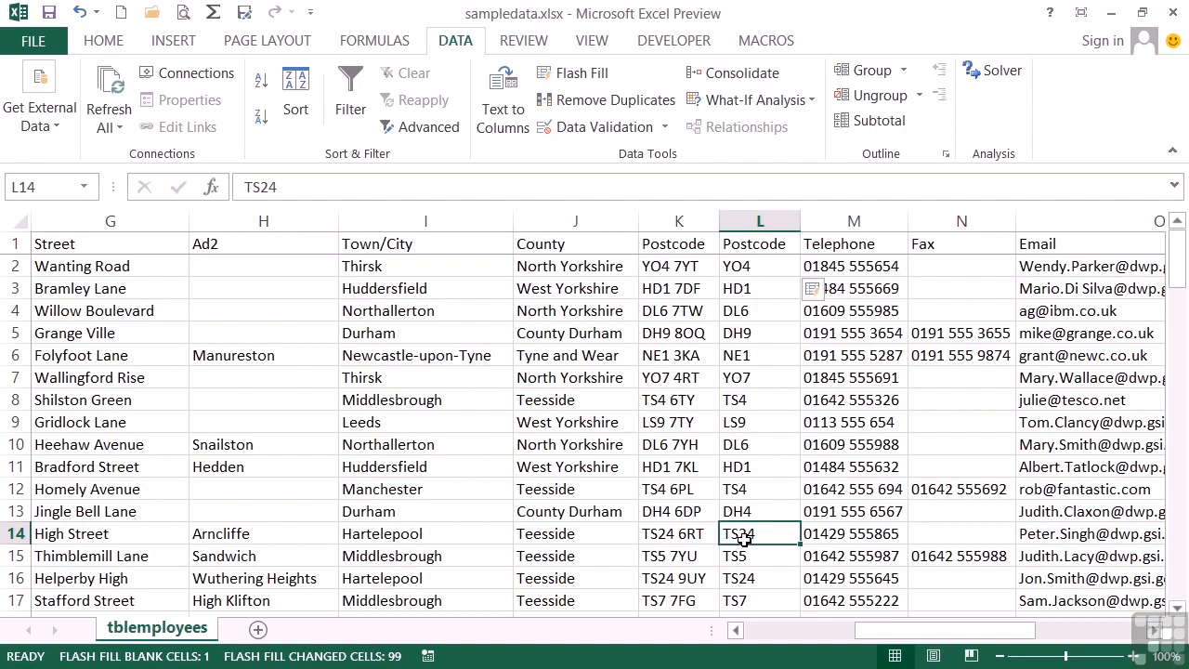
{"action": "left_click", "coordinate": [941, 223]}
- Insert a blank column N before the Fax column
{"action": "right_click", "coordinate": [940, 223]}
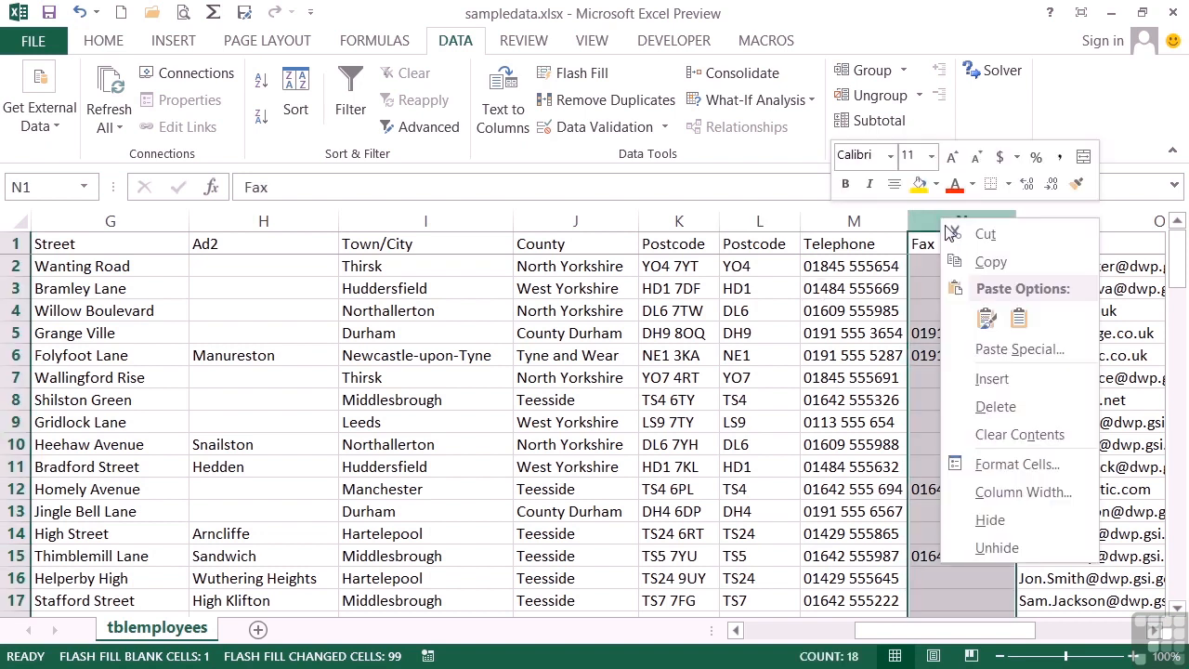
{"action": "left_click", "coordinate": [992, 378]}
{"action": "left_click", "coordinate": [933, 246]}
- Enter the first area code as text in N2 and Flash Fill area codes down column N
{"action": "left_click", "coordinate": [931, 263]}
{"action": "type", "text": "'01845"}
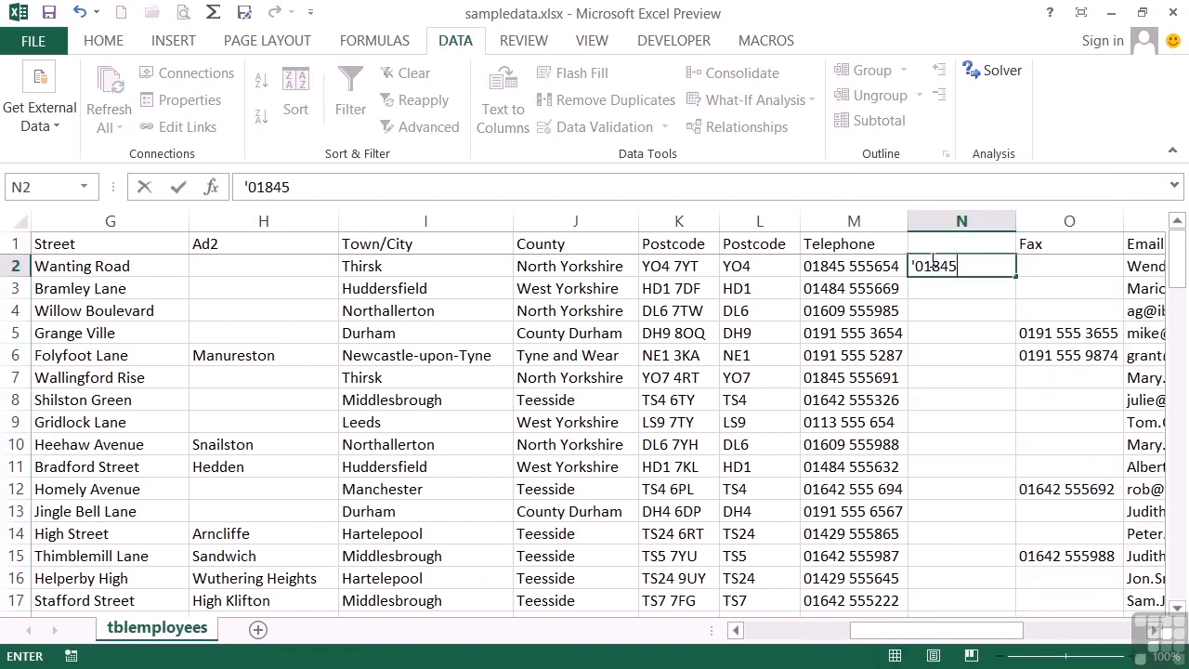
{"action": "key", "text": "ctrl+Return"}
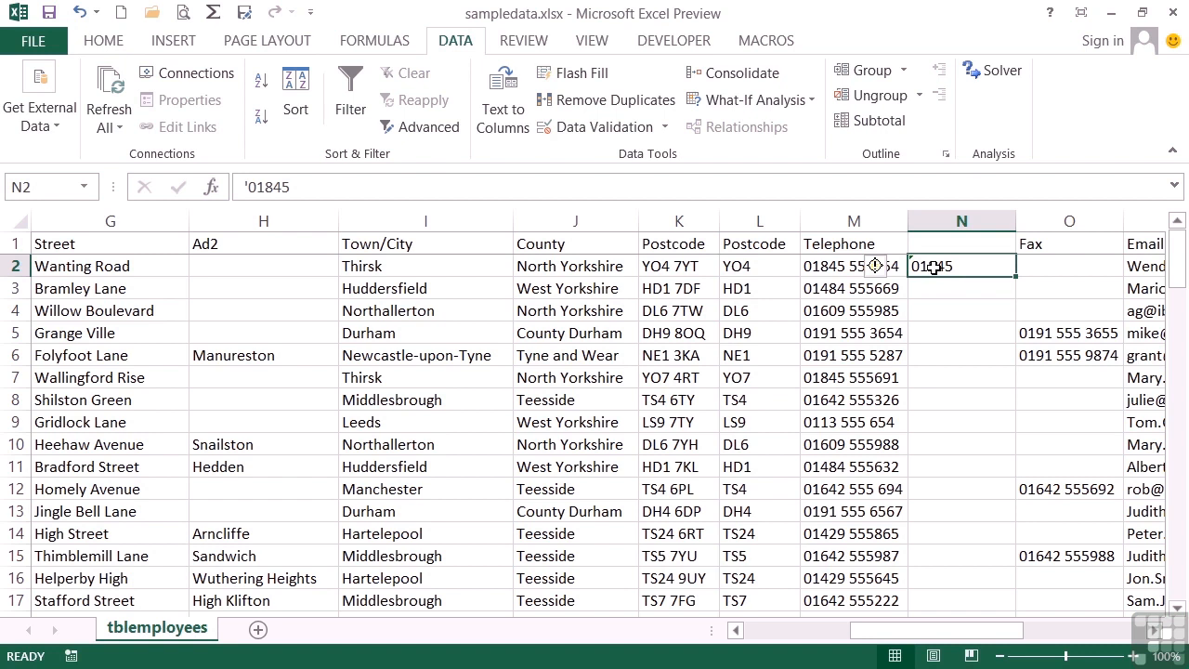
{"action": "left_click", "coordinate": [584, 74]}
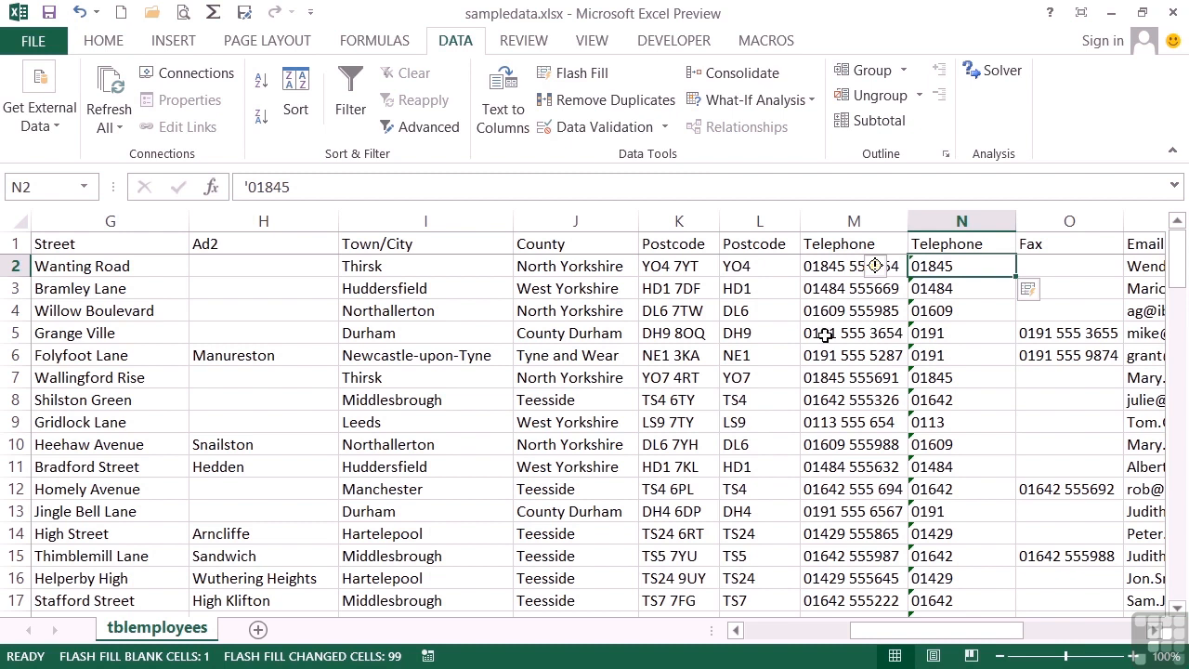
{"action": "left_click", "coordinate": [1153, 630]}
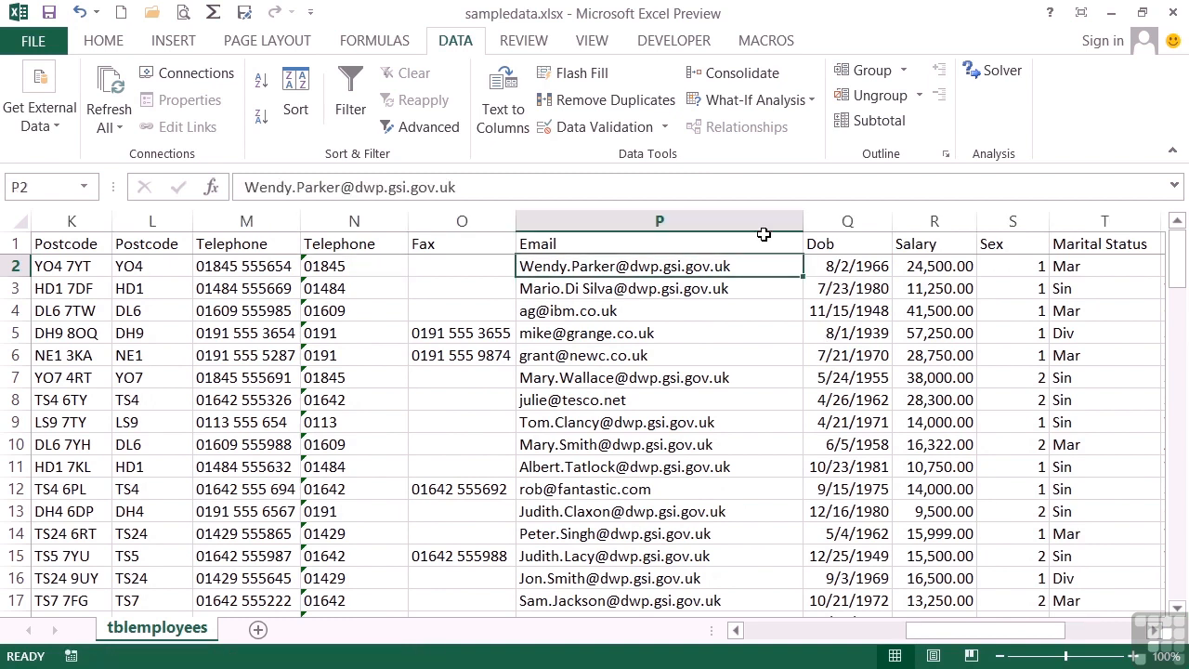
- Insert a blank column Q before the Dob column
{"action": "left_click", "coordinate": [849, 221]}
{"action": "right_click", "coordinate": [848, 222]}
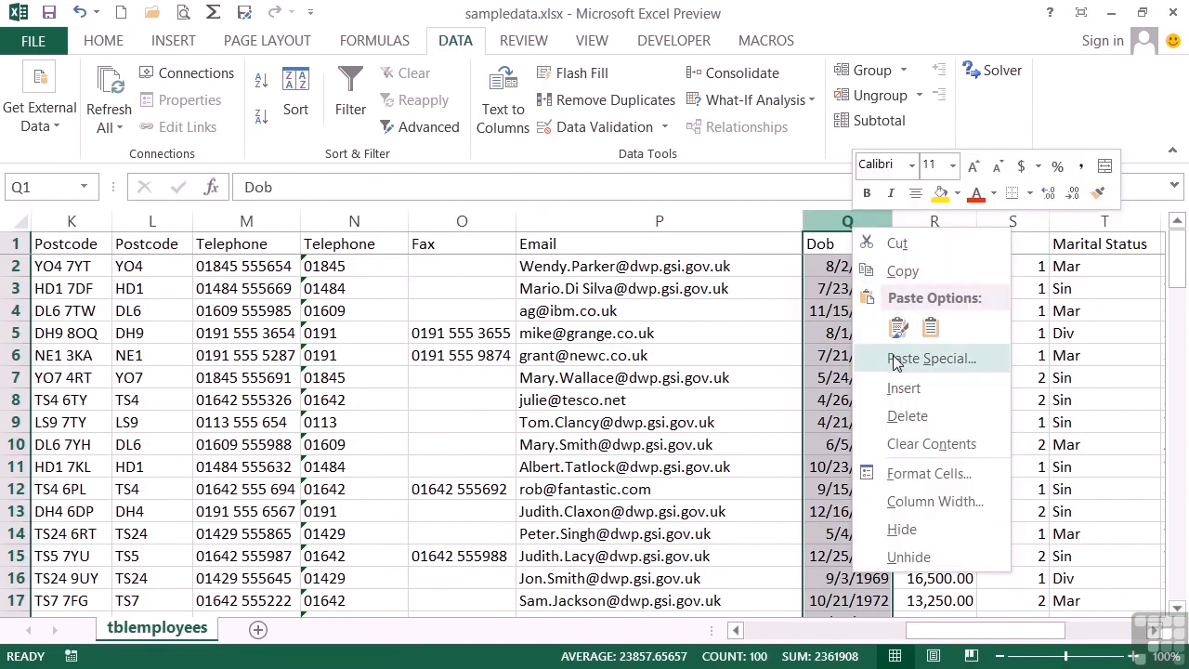
{"action": "left_click", "coordinate": [898, 388]}
- Enter a First.Surname example in Q2, Flash Fill column Q, then undo the fill
{"action": "left_click", "coordinate": [834, 270]}
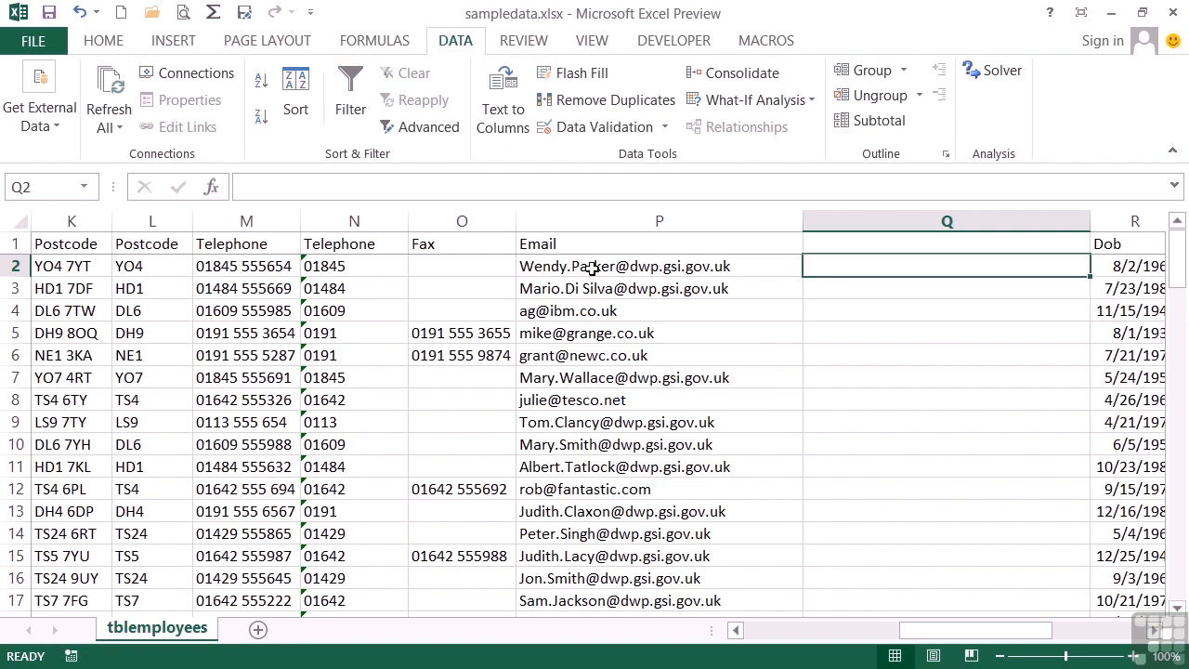
{"action": "key", "text": "Return"}
{"action": "left_click", "coordinate": [855, 266]}
{"action": "left_click", "coordinate": [595, 65]}
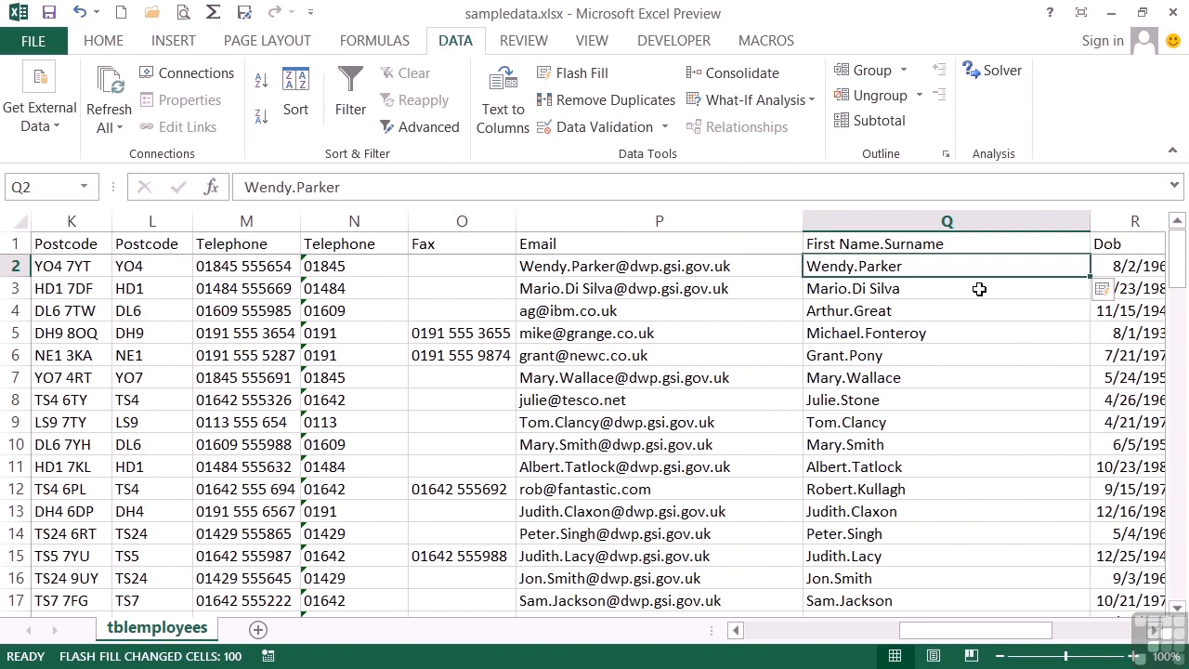
{"action": "left_click", "coordinate": [1105, 293]}
{"action": "left_click", "coordinate": [1038, 323]}
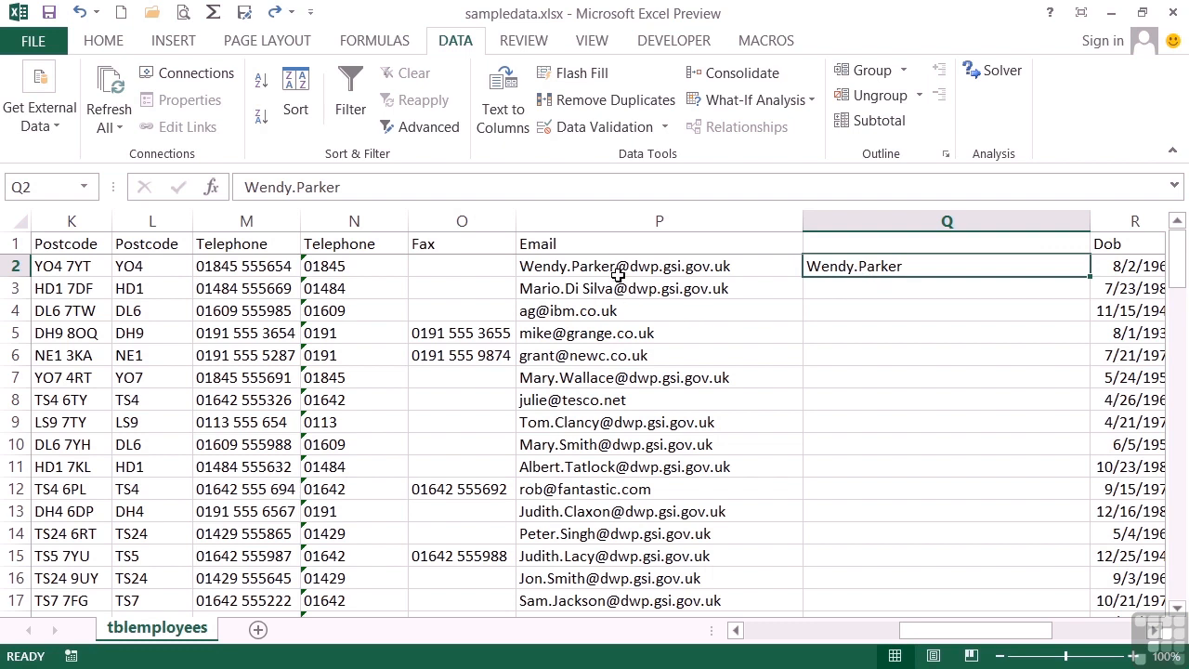
- Insert a blank column before Email and Flash Fill column R with each address's pre-@ part
{"action": "left_click", "coordinate": [573, 227]}
{"action": "right_click", "coordinate": [573, 226]}
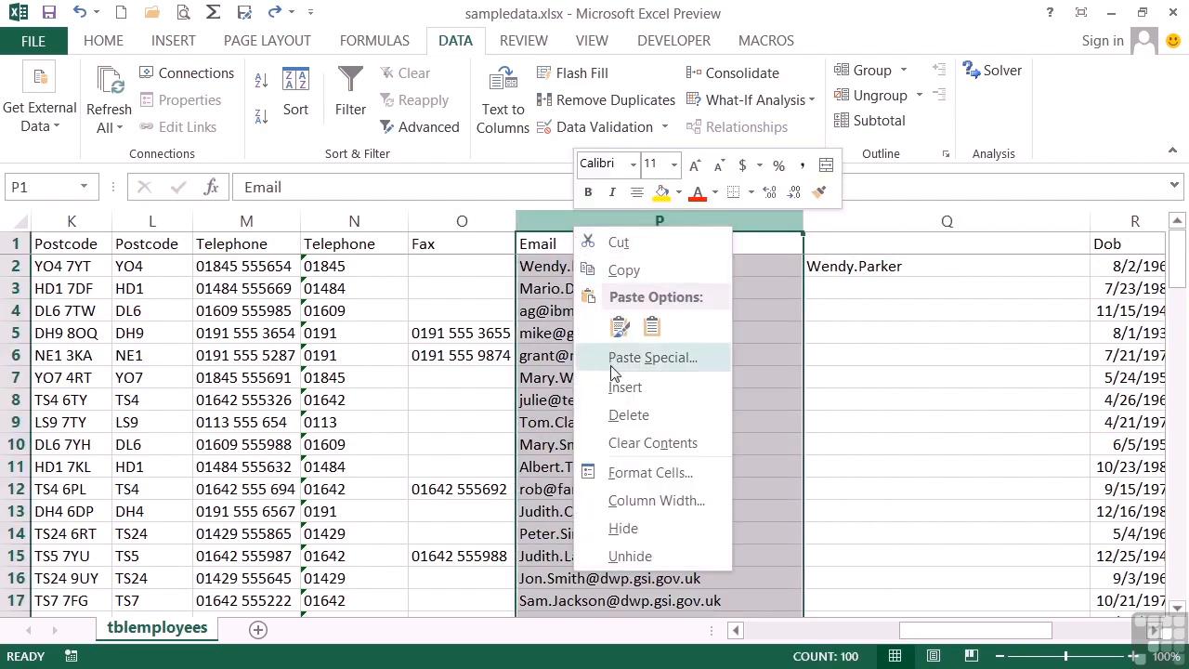
{"action": "left_click", "coordinate": [624, 386]}
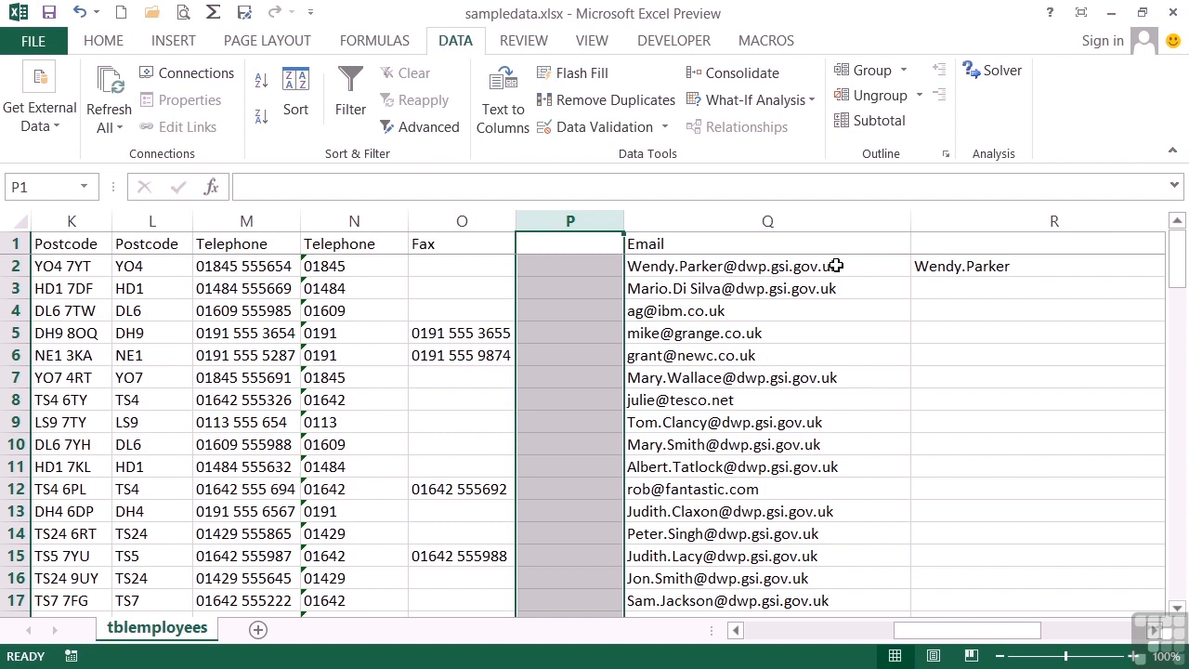
{"action": "left_click", "coordinate": [954, 268]}
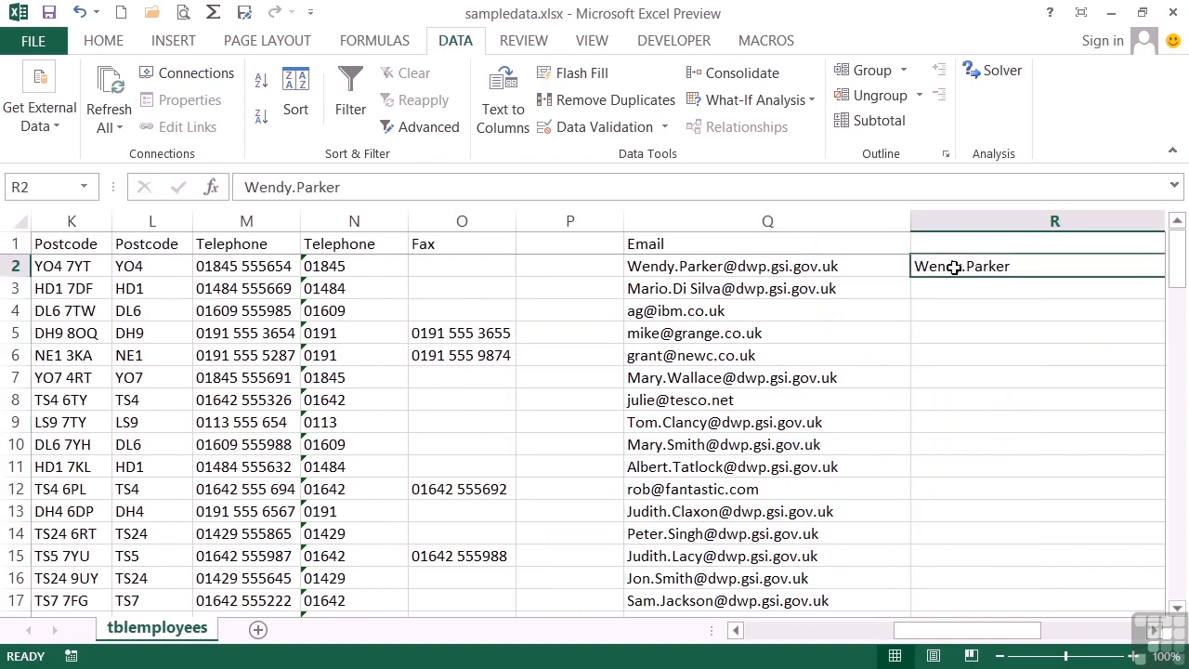
{"action": "left_click", "coordinate": [582, 80]}
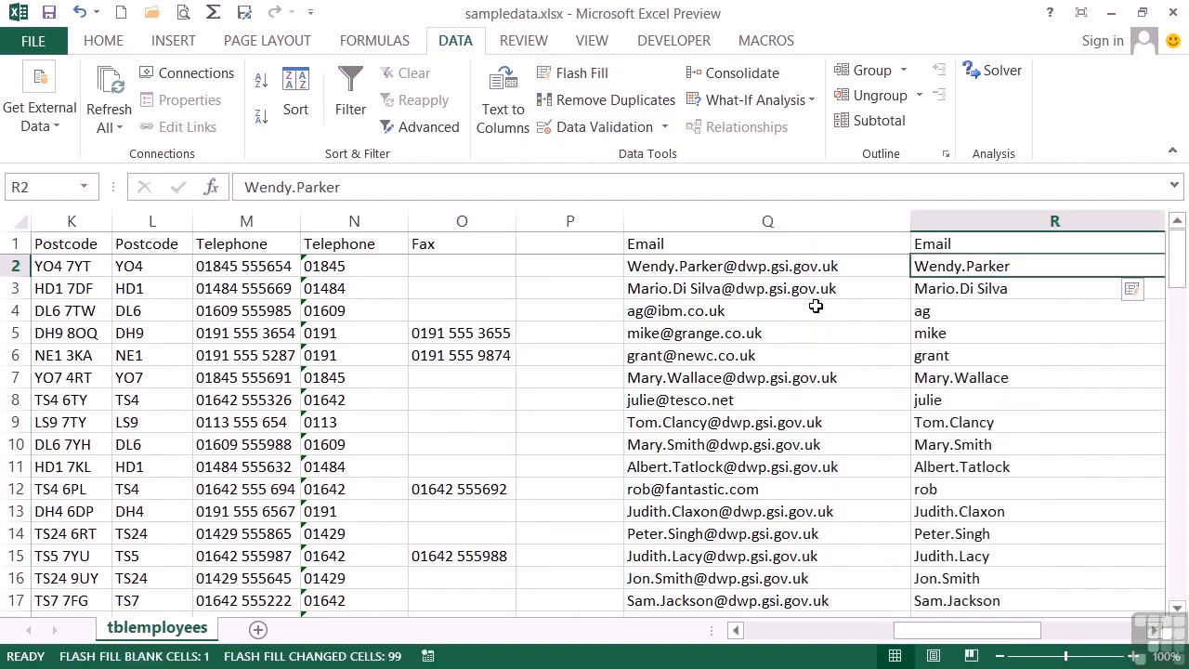